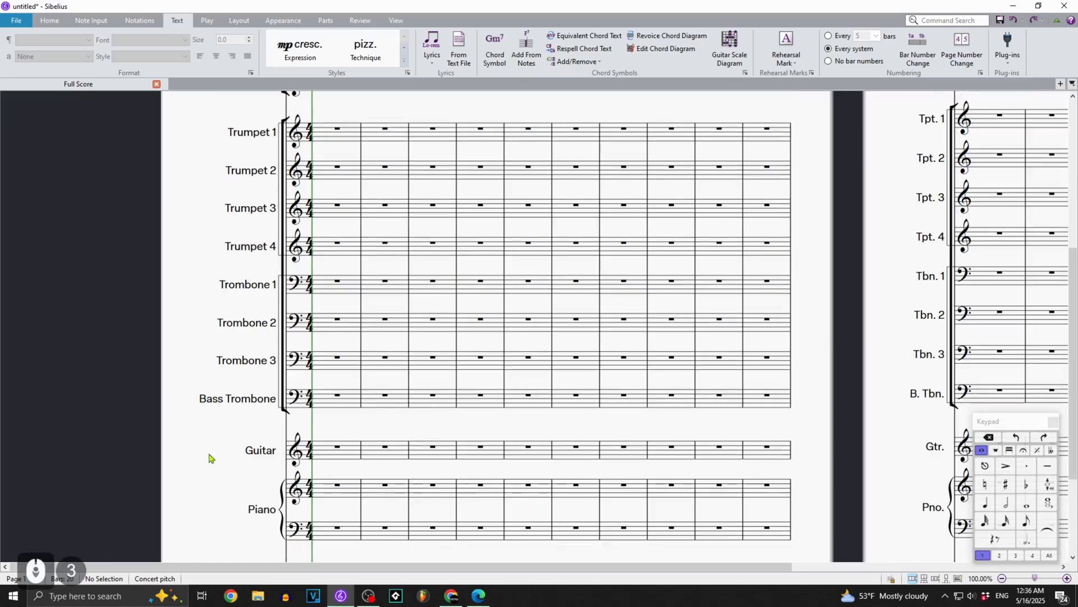
# Step: Show the Mixer, pull down the Trumpet 1 volume fader and reset it to its default level
pyautogui.press('m')
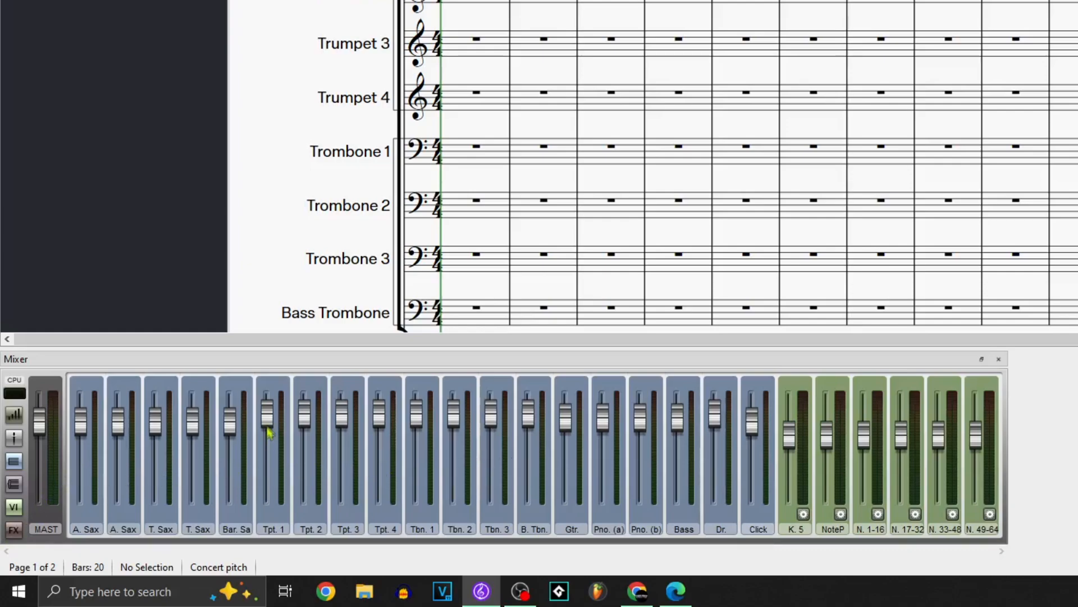
pyautogui.moveTo(269, 413); pyautogui.dragTo(277, 484)
pyautogui.doubleClick(274, 481)
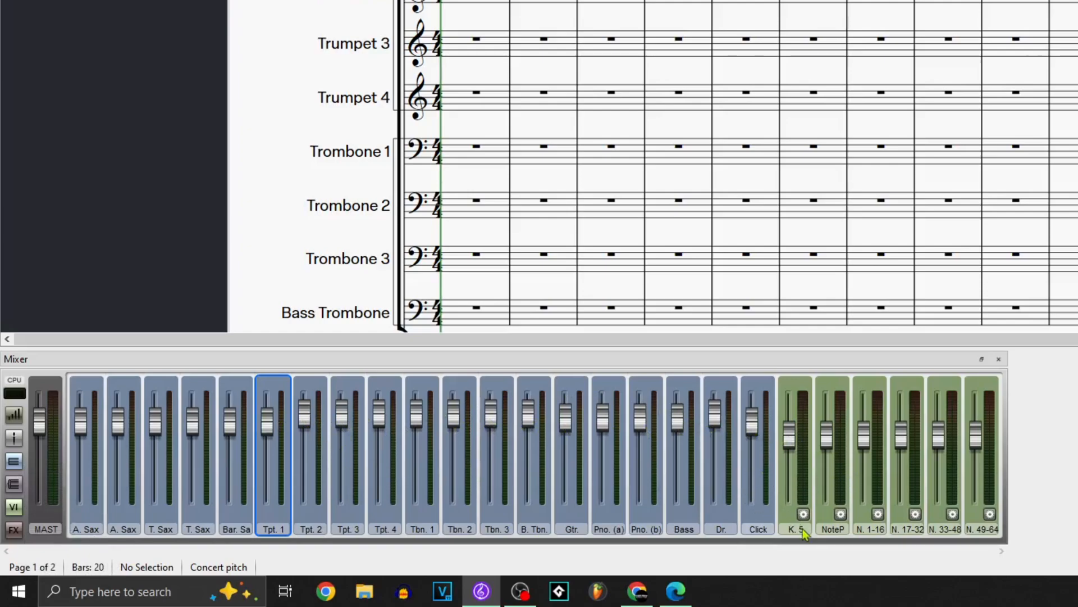
# Step: Show the effects strips in the mixer and toggle the virtual instrument strips off and back on
pyautogui.click(15, 533)
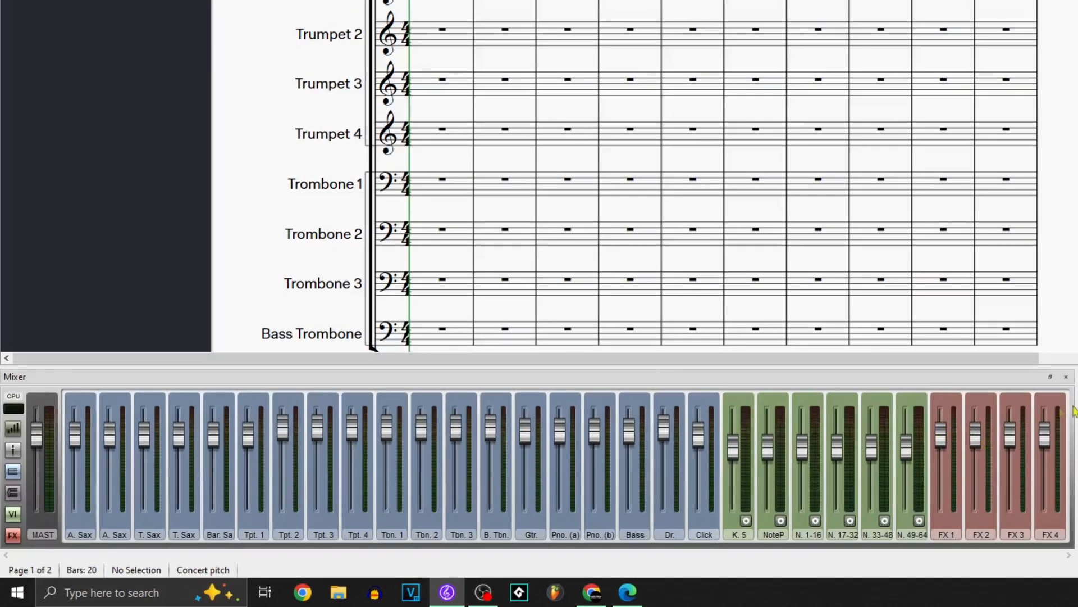
pyautogui.click(15, 536)
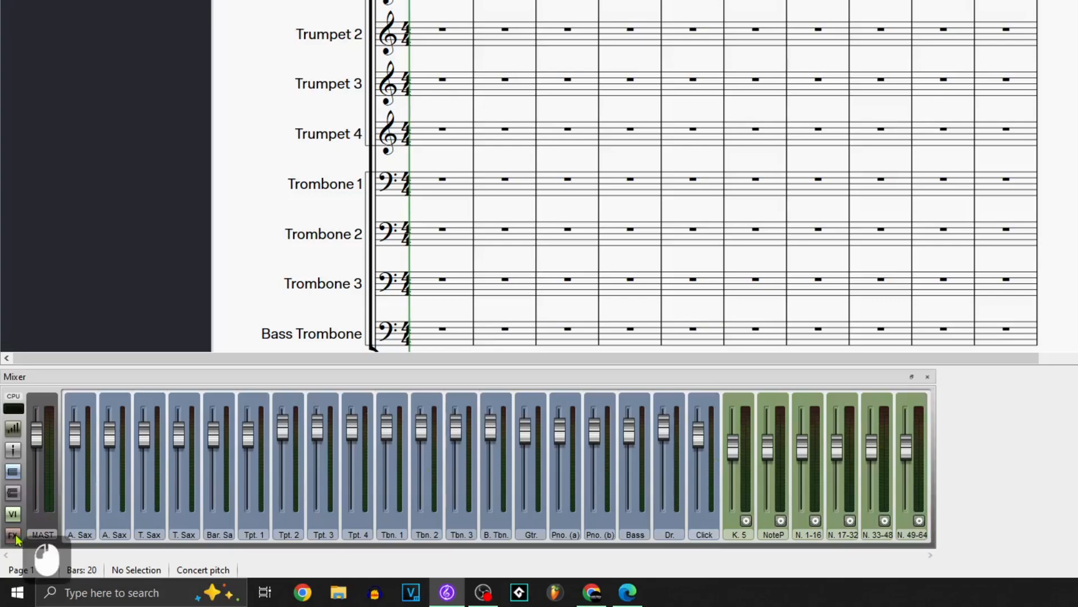
pyautogui.click(15, 537)
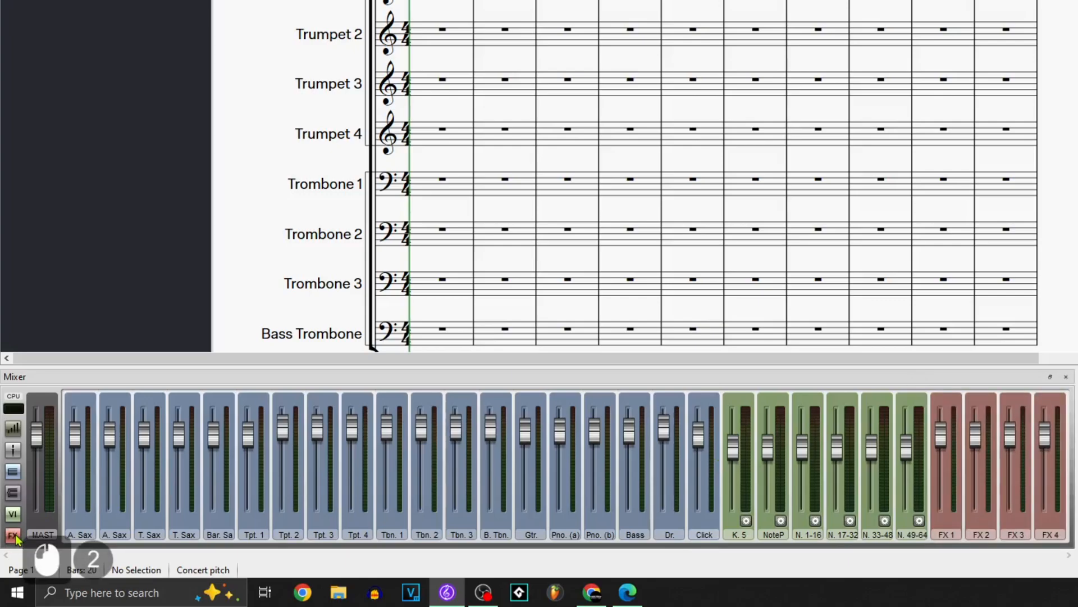
pyautogui.click(13, 514)
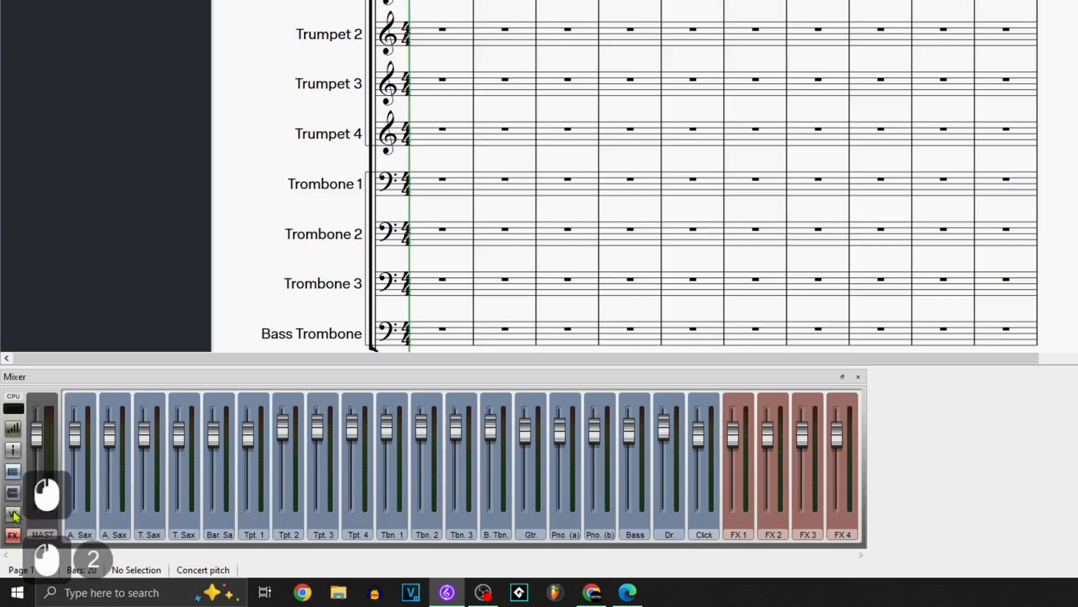
pyautogui.click(13, 514)
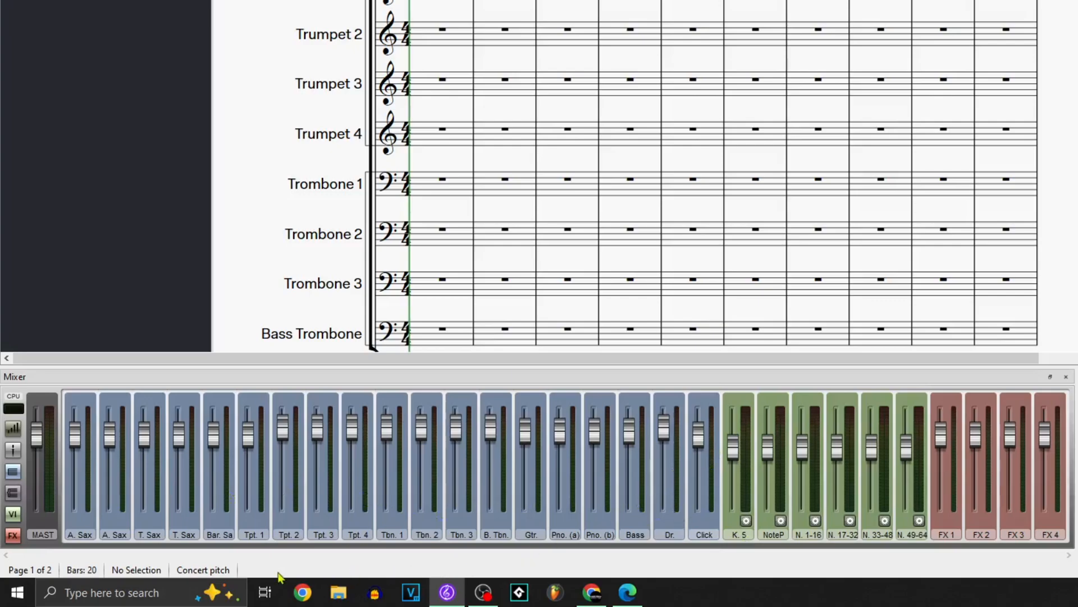
# Step: Hide and restore the staff strips and the master volume strip in the mixer
pyautogui.click(13, 472)
pyautogui.click(19, 475)
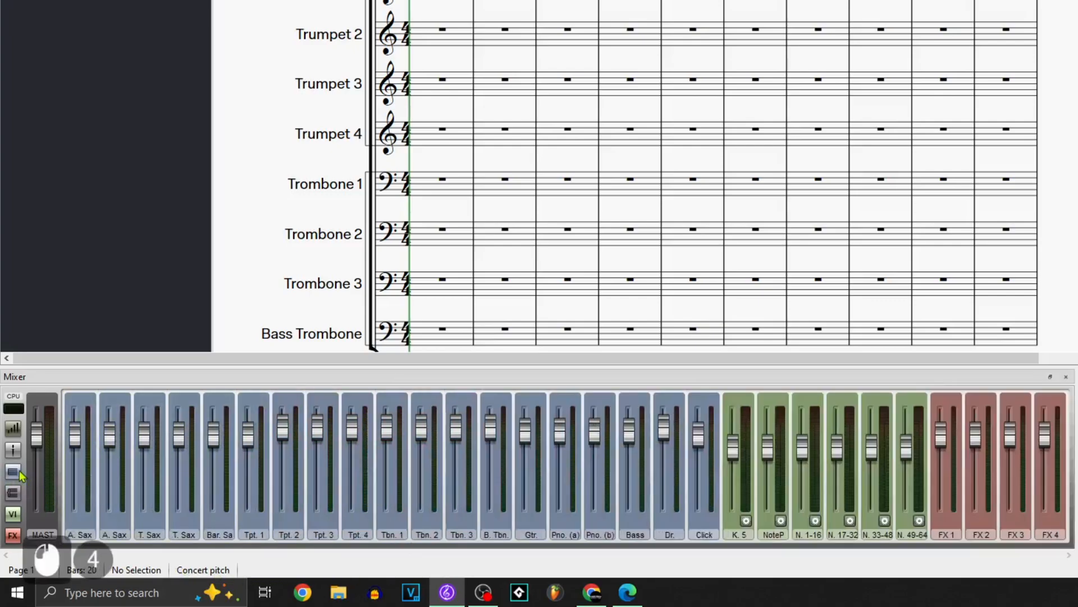
pyautogui.doubleClick(15, 451)
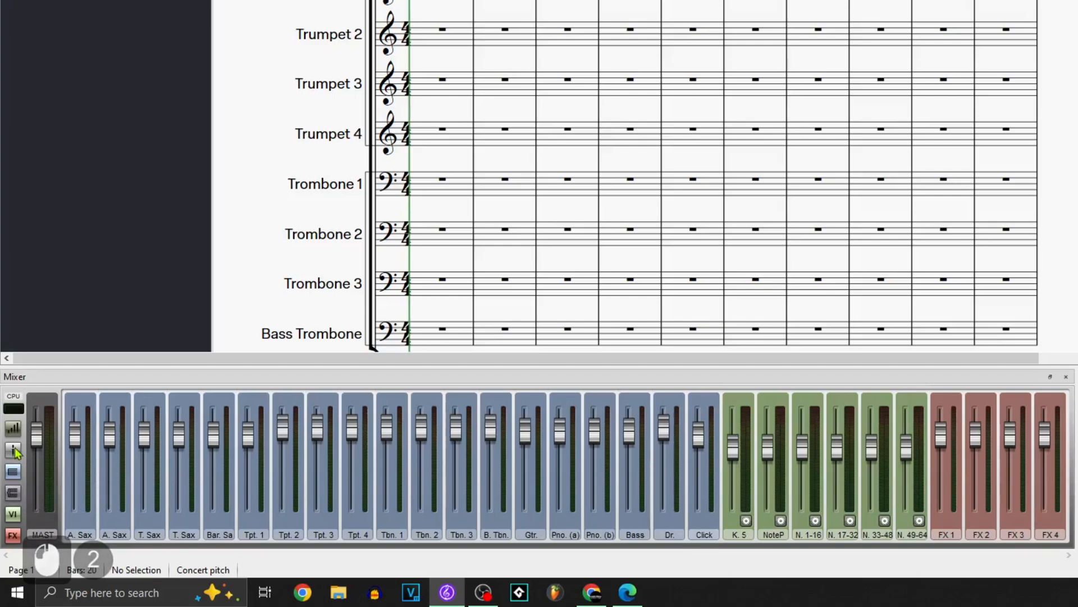
pyautogui.doubleClick(15, 451)
pyautogui.doubleClick(16, 451)
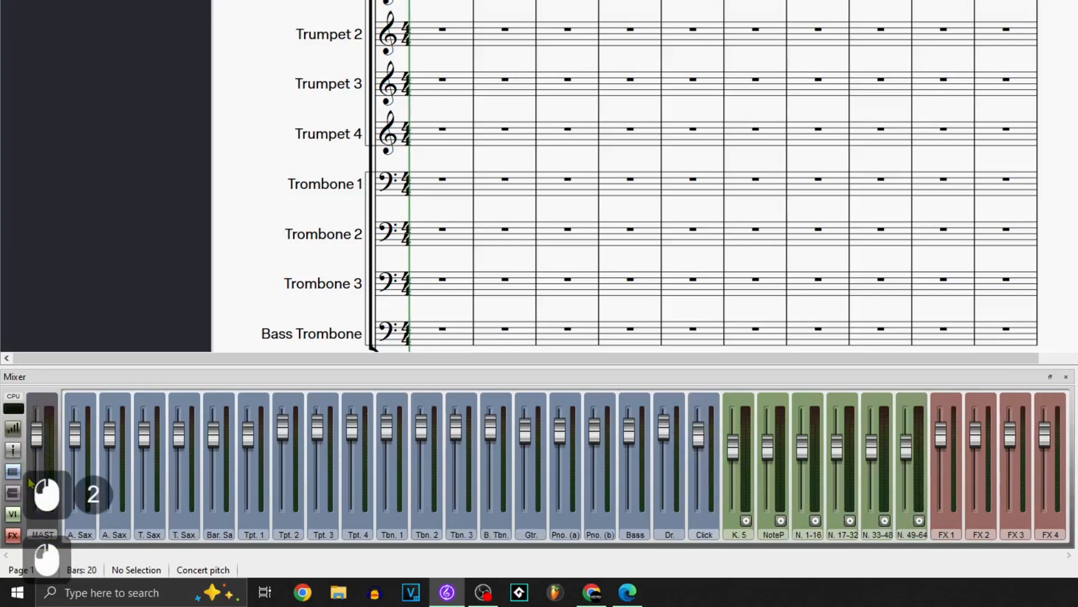
# Step: Expand the mixer strips to include pan, solo and mute controls, and pan the first alto sax hard left
pyautogui.click(14, 432)
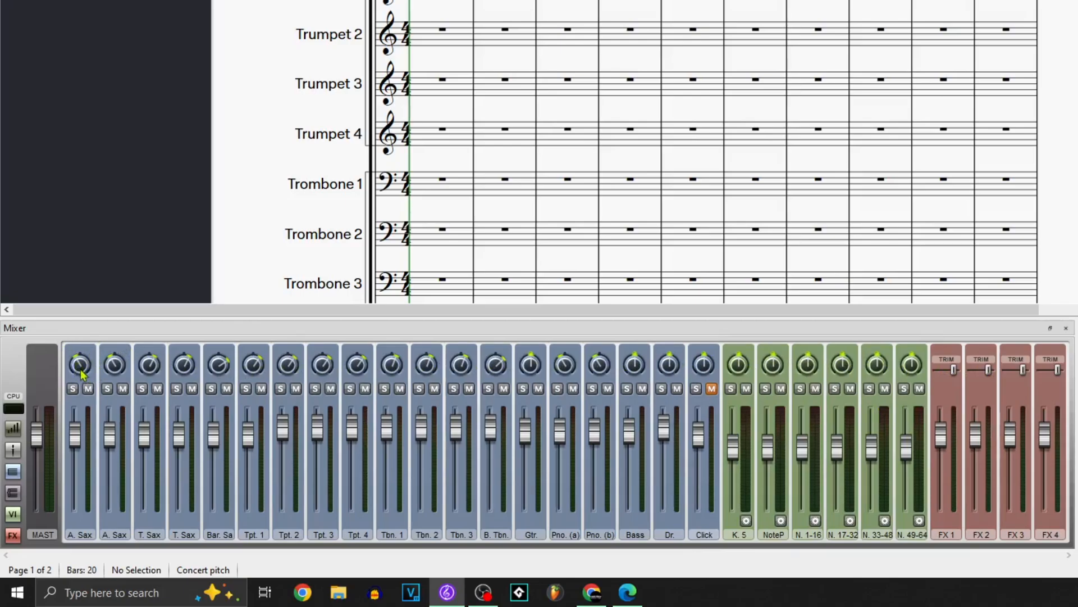
pyautogui.moveTo(78, 370); pyautogui.dragTo(75, 429)
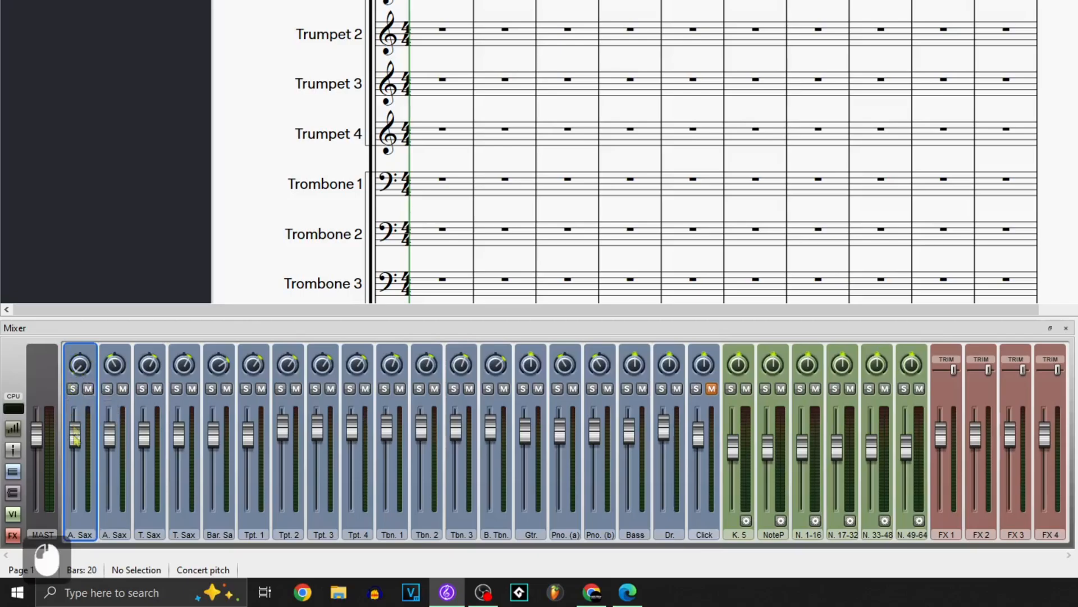
# Step: Toggle mute on the first alto sax and solo on the second alto sax, leaving both switched off
pyautogui.click(88, 388)
pyautogui.click(89, 391)
pyautogui.click(89, 390)
pyautogui.click(89, 390)
pyautogui.click(90, 390)
pyautogui.click(108, 390)
pyautogui.click(108, 391)
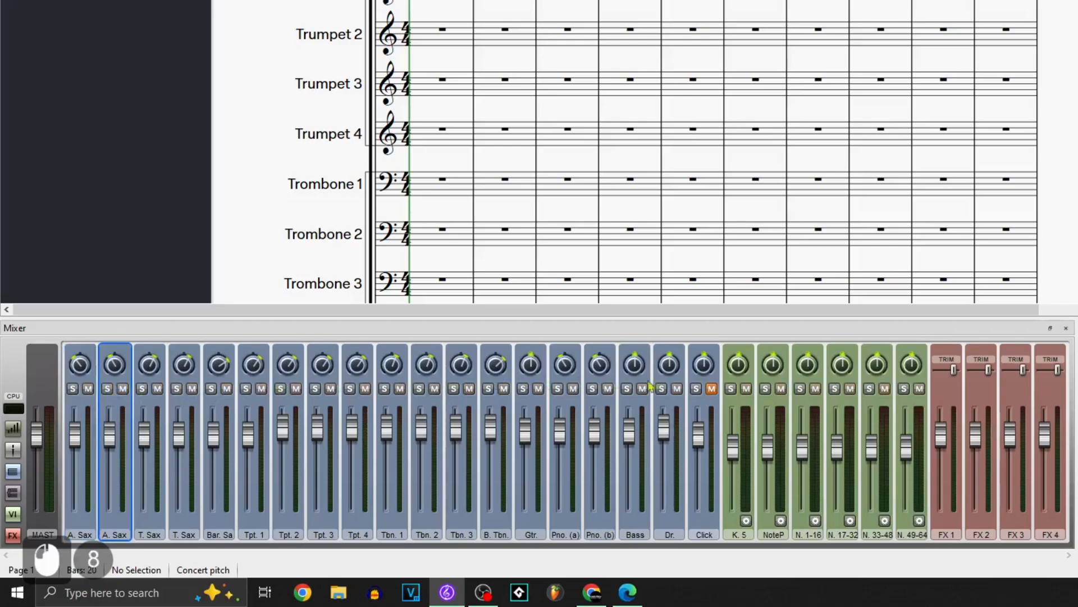
# Step: Unmute the click track and play the score to hear the metronome
pyautogui.click(714, 391)
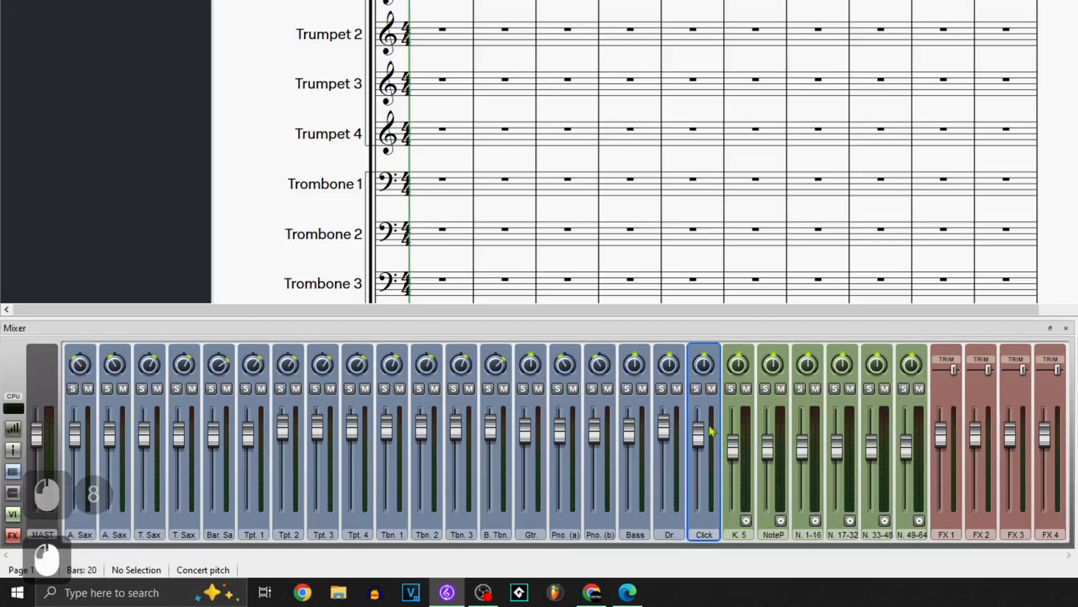
pyautogui.click(711, 389)
pyautogui.click(442, 0)
pyautogui.click(443, 0)
pyautogui.press('space')
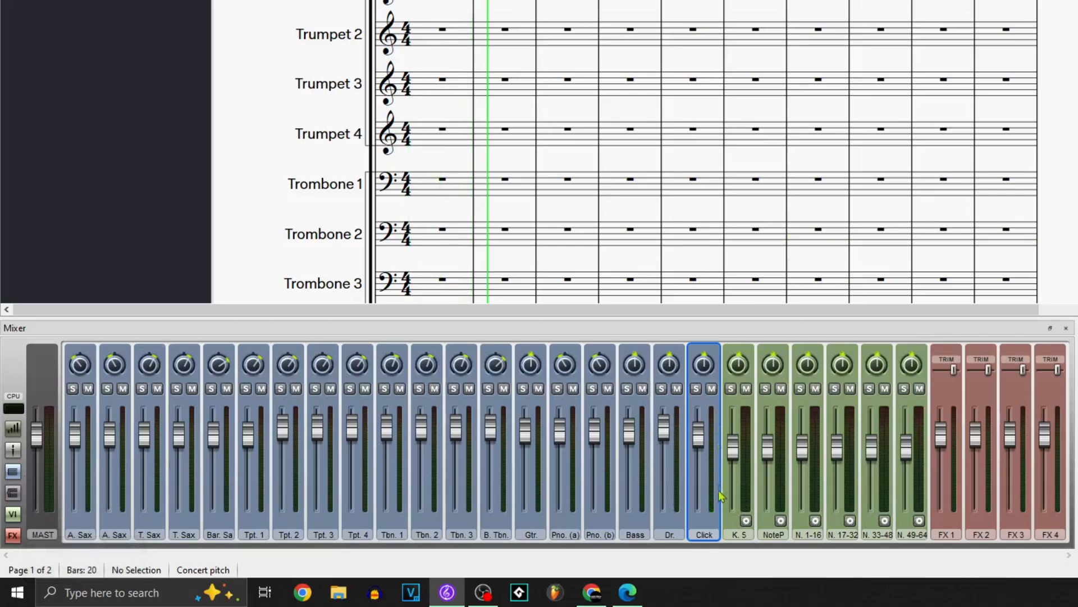
# Step: Expand the mixer strips to full height and try the first effect send knob on the Kontakt 5 strip
pyautogui.click(14, 435)
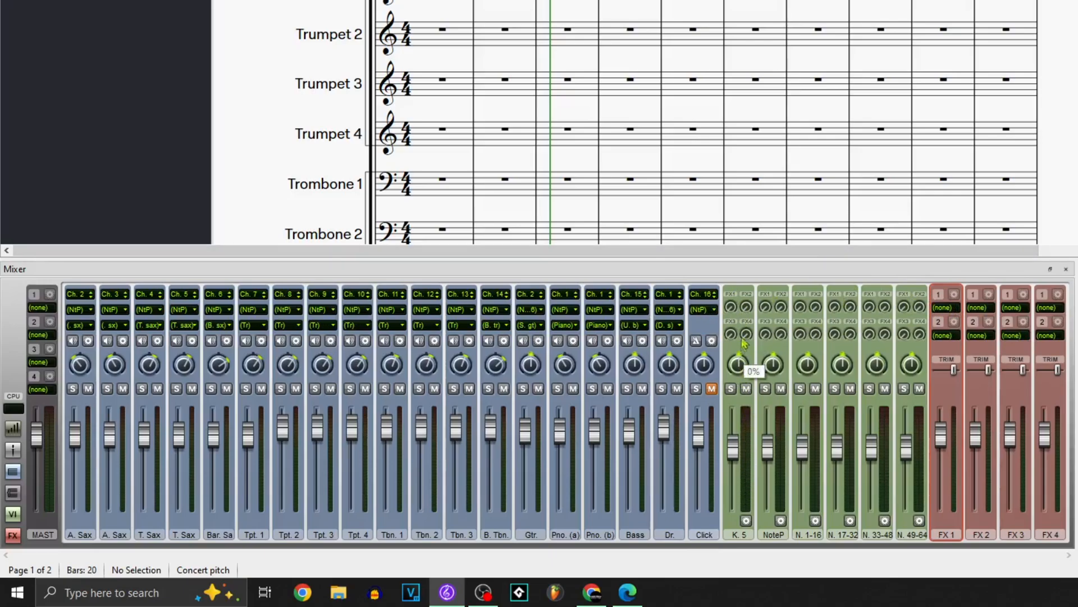
pyautogui.click(731, 306)
pyautogui.moveTo(730, 288); pyautogui.dragTo(696, 274)
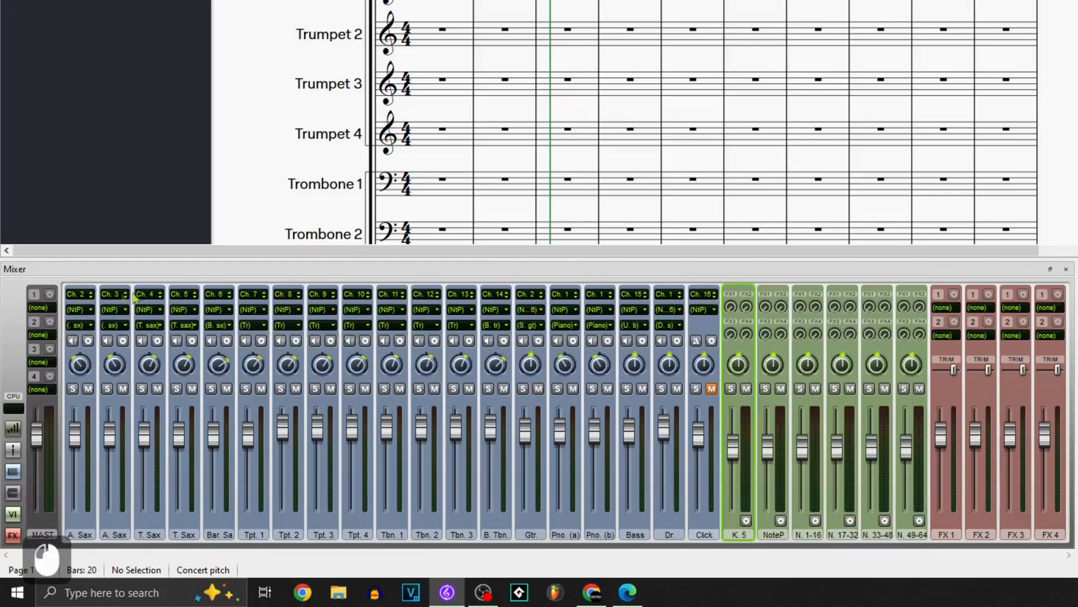
# Step: Examine the MIDI channel assigned to each instrument strip, from the first alto sax through to the click track
pyautogui.click(82, 297)
pyautogui.click(117, 295)
pyautogui.click(147, 296)
pyautogui.rightClick(148, 297)
pyautogui.click(229, 296)
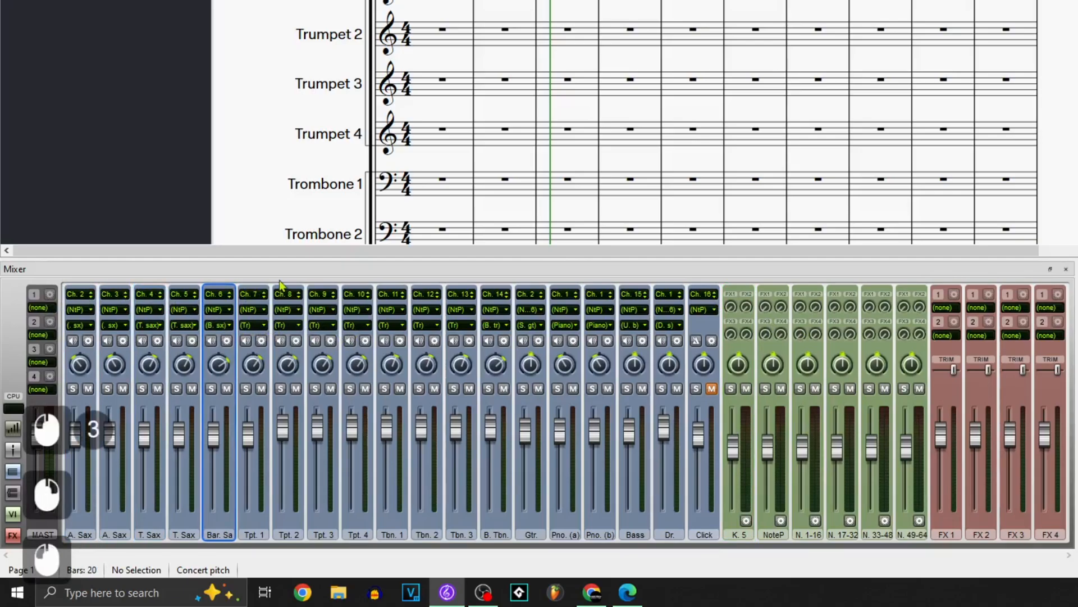
pyautogui.click(285, 289)
pyautogui.click(322, 296)
pyautogui.click(388, 301)
pyautogui.click(455, 300)
pyautogui.click(587, 297)
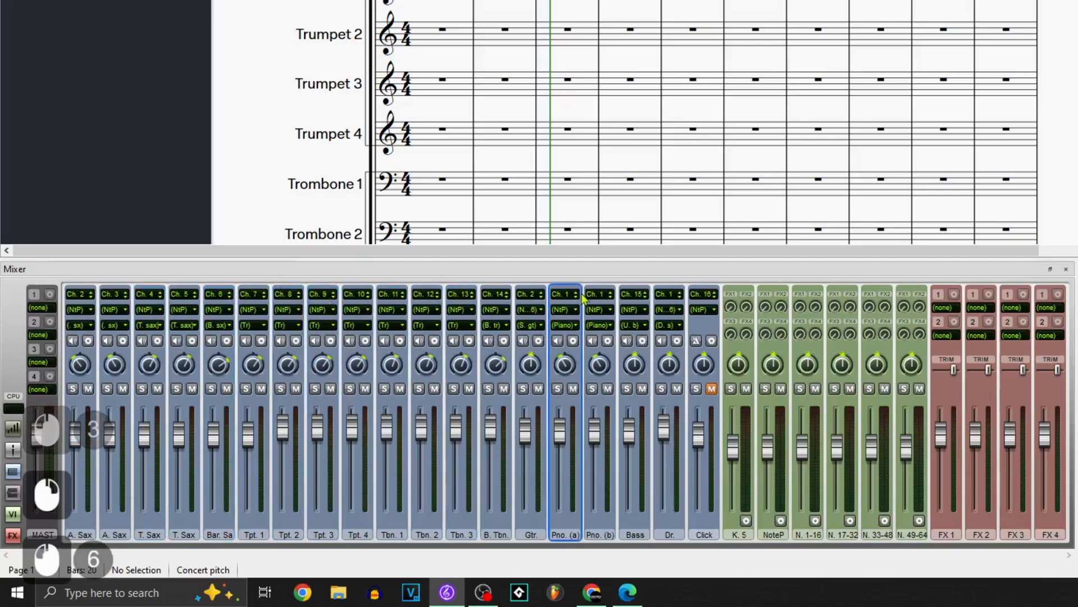
pyautogui.click(634, 295)
pyautogui.click(696, 288)
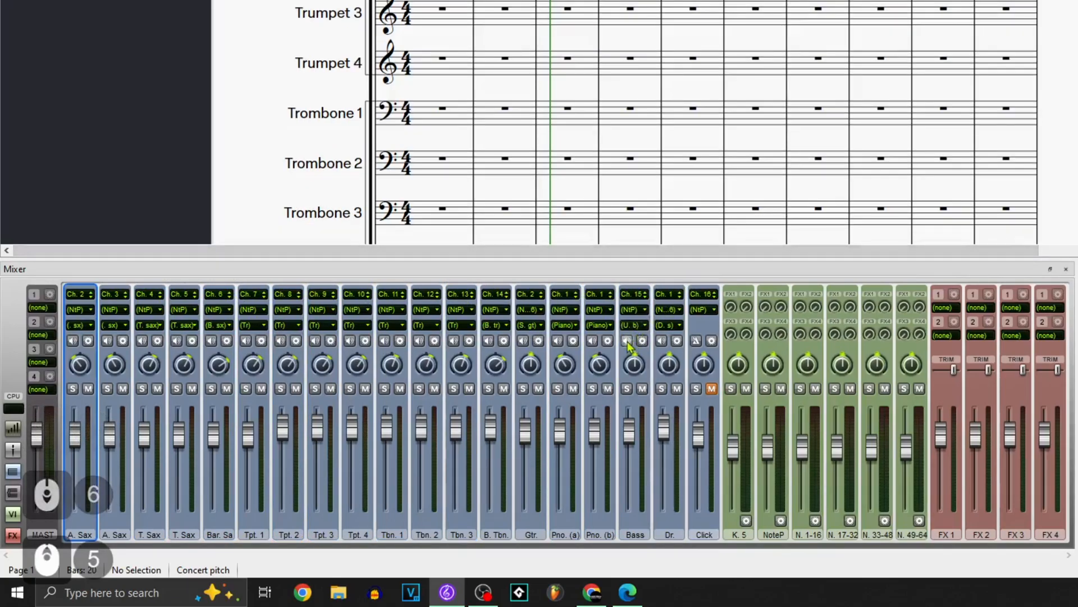
# Step: Play the bass strip's test sound, and open and close its NotePerformer plug-in interface
pyautogui.click(627, 344)
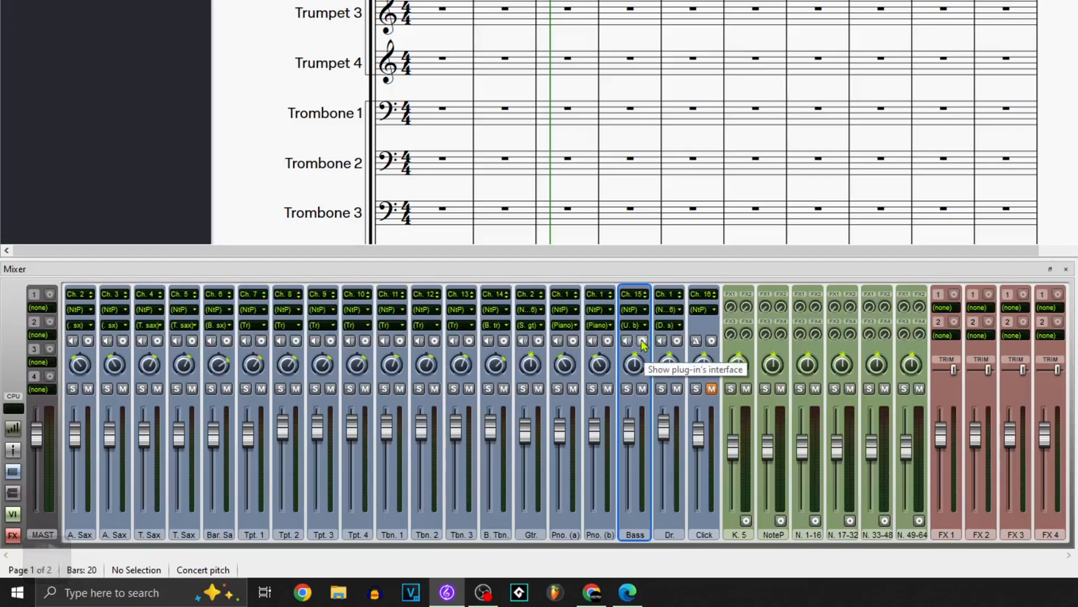
pyautogui.click(643, 343)
pyautogui.moveTo(97, 0); pyautogui.dragTo(322, 14)
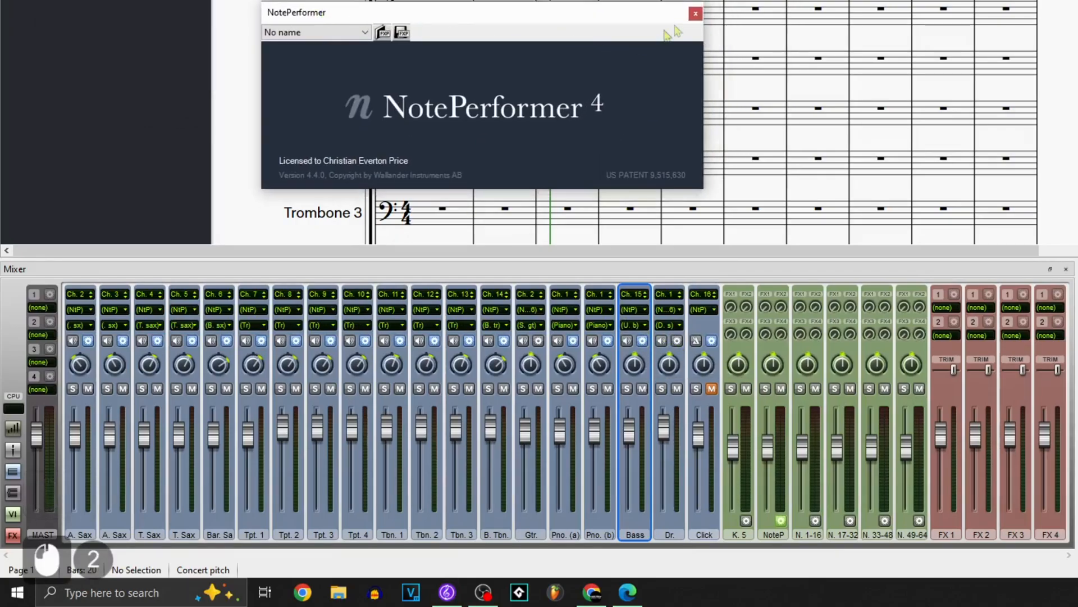
pyautogui.click(695, 14)
# Step: Audition the drum strip and view its list of available NotePerformer sounds without choosing one
pyautogui.click(666, 337)
pyautogui.click(669, 327)
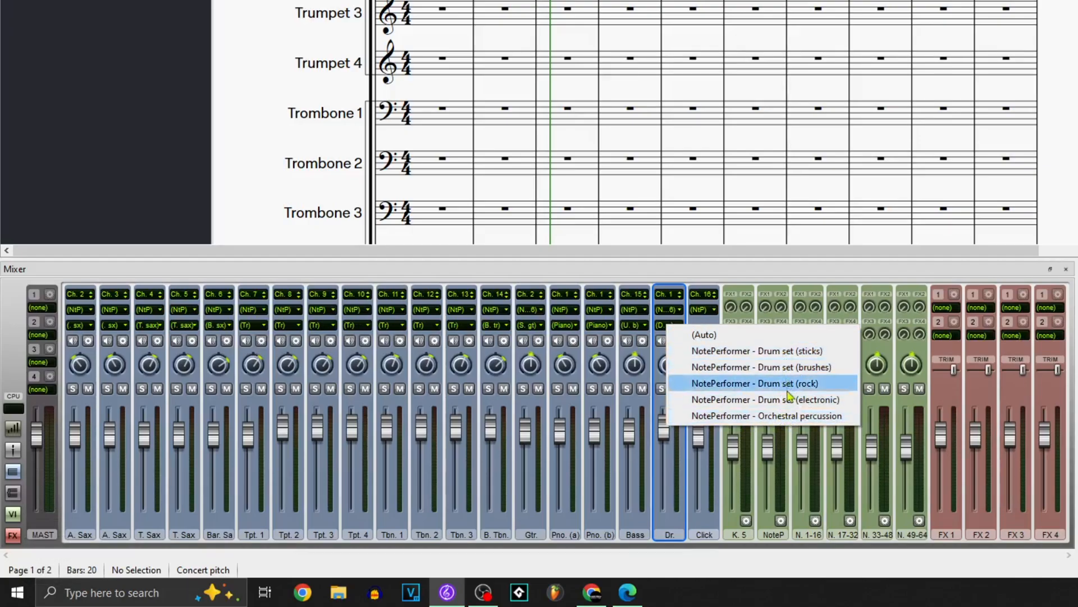
pyautogui.click(673, 271)
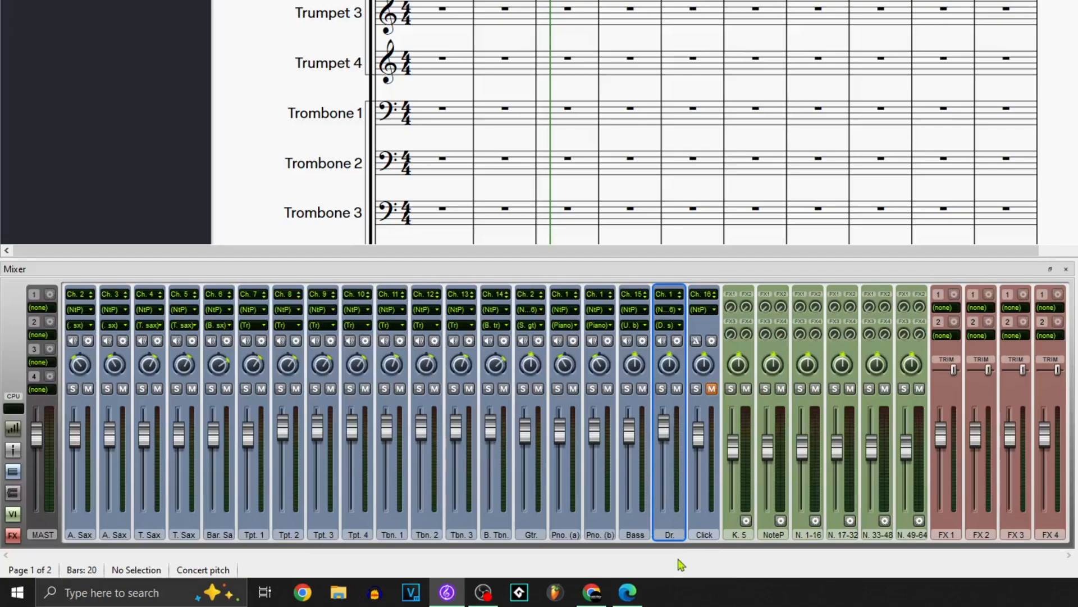
# Step: Switch the drum strip's playback device to Kontakt 5 and back to NotePerformer
pyautogui.click(675, 311)
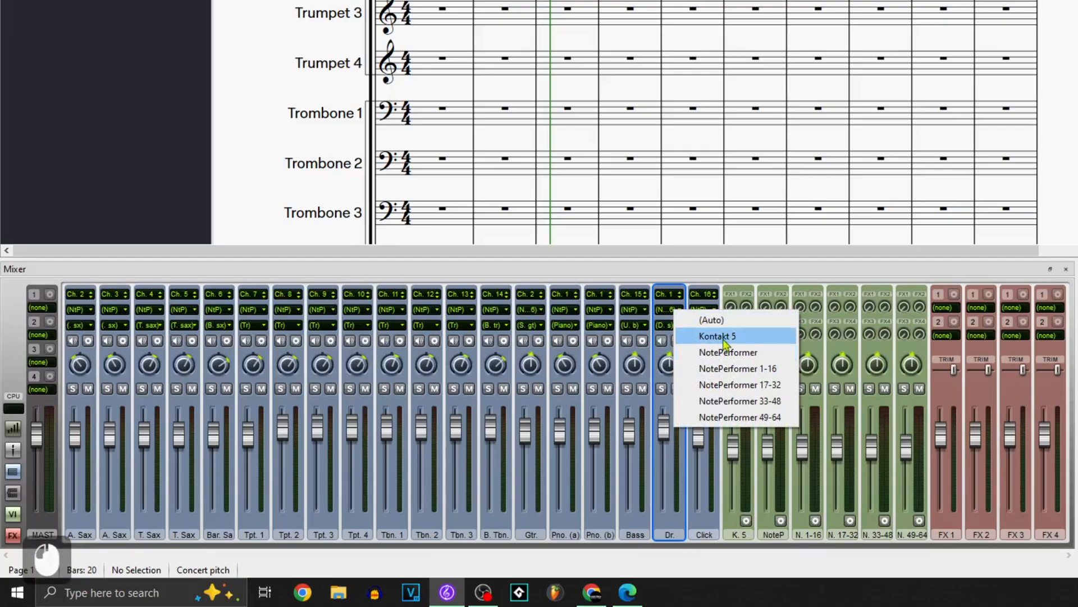
pyautogui.click(716, 336)
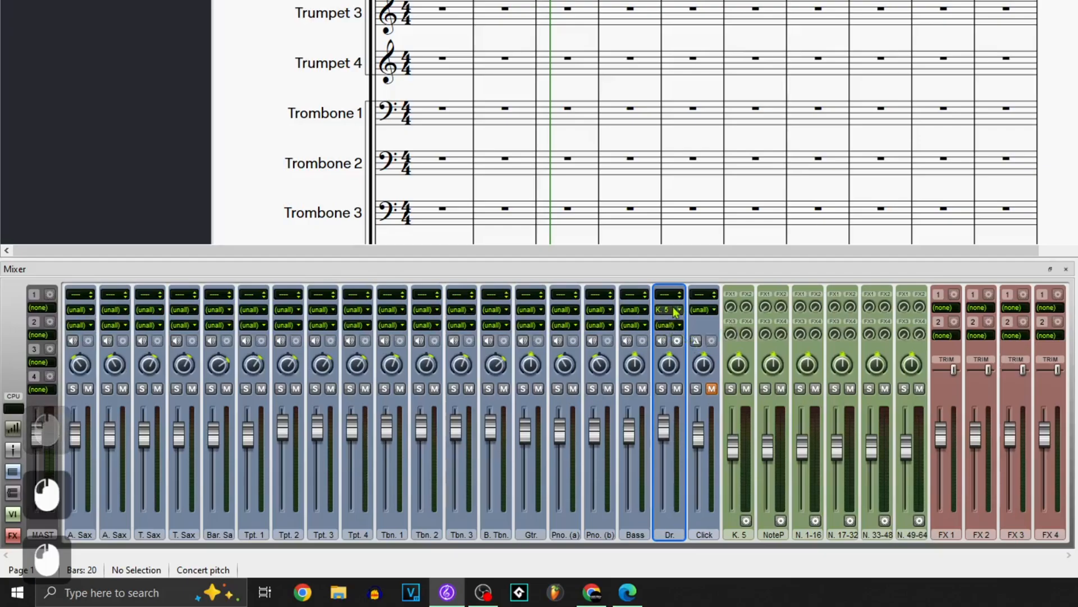
pyautogui.click(669, 325)
pyautogui.click(725, 349)
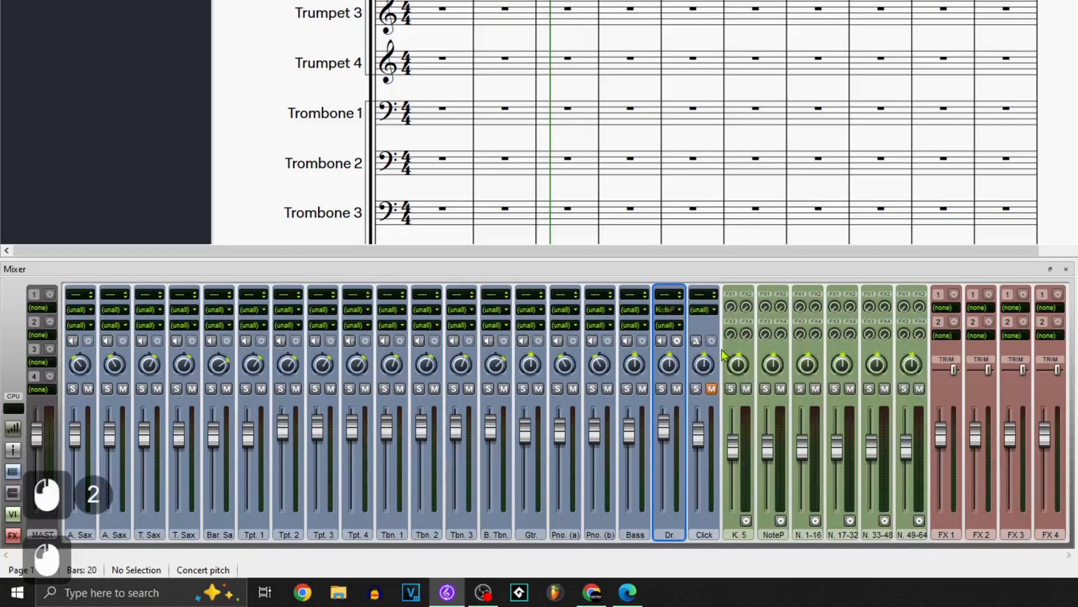
# Step: Try NotePerformer - Drum set (sticks) as the drum strip's sound and return the sound choice to (Auto)
pyautogui.click(667, 328)
pyautogui.click(705, 354)
pyautogui.click(669, 325)
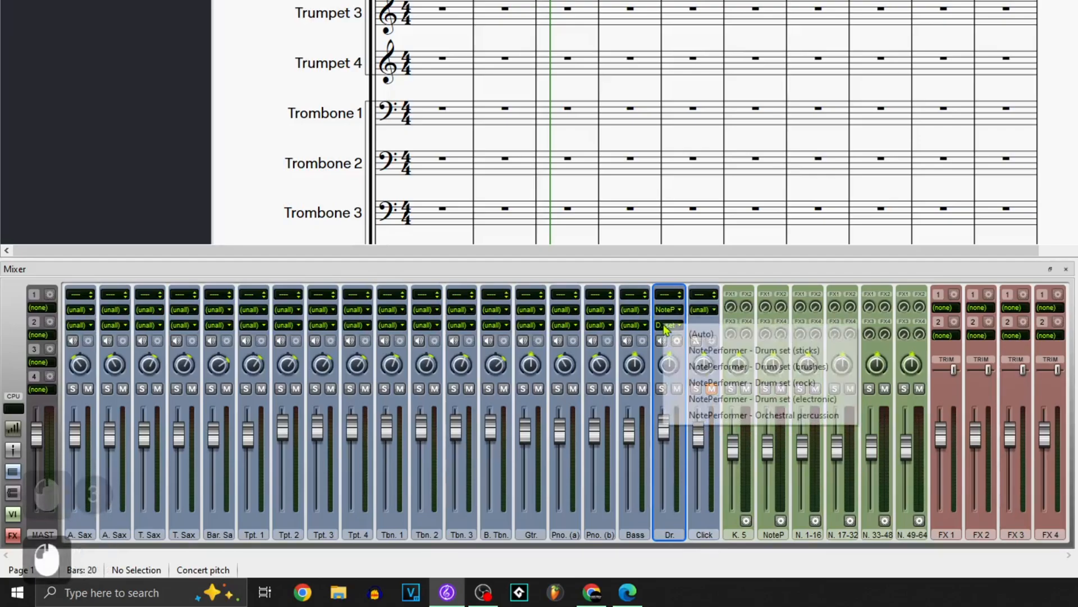
pyautogui.click(681, 335)
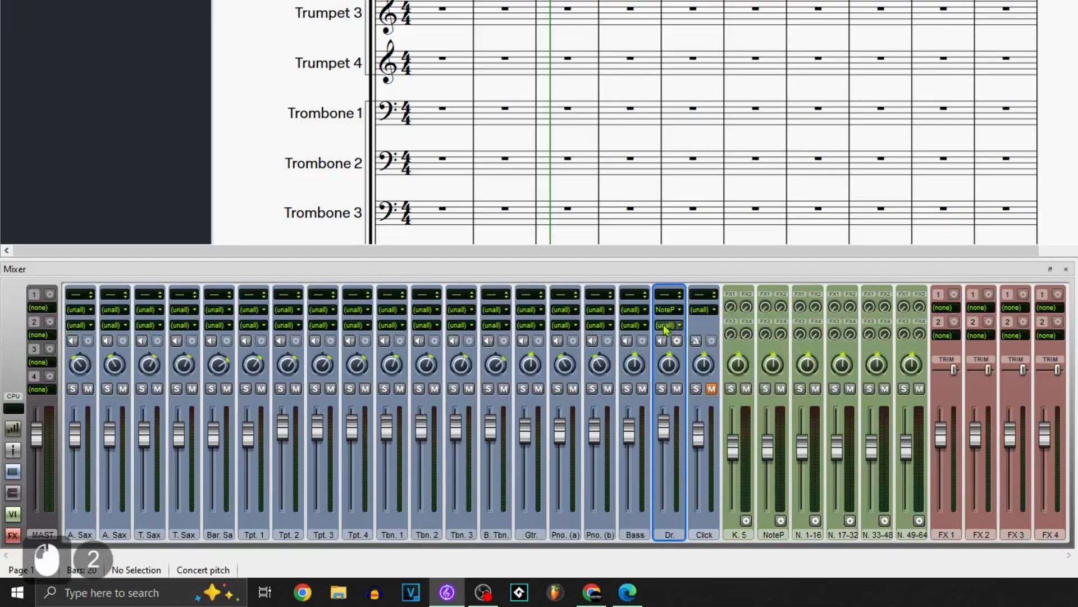
pyautogui.click(672, 326)
pyautogui.click(691, 336)
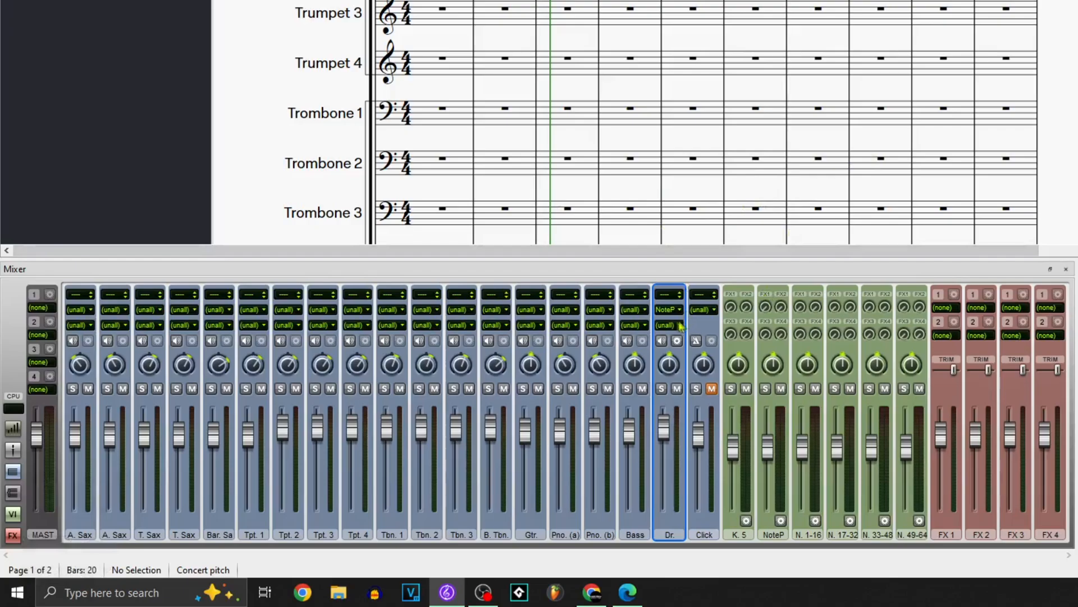
# Step: Set the first alto sax strip's playback device to (Auto)
pyautogui.click(86, 326)
pyautogui.click(81, 310)
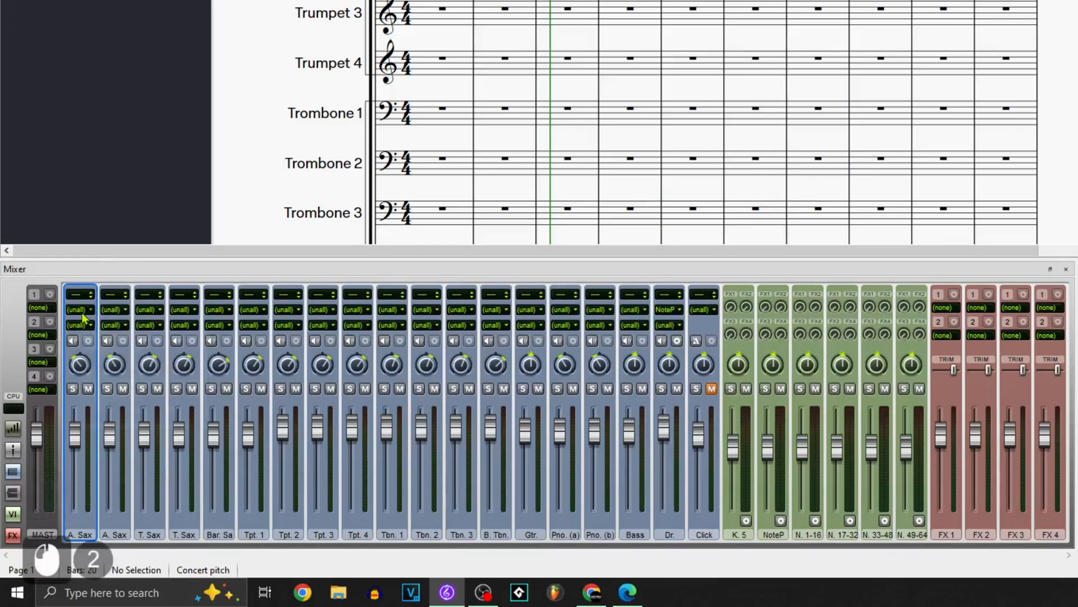
pyautogui.click(109, 323)
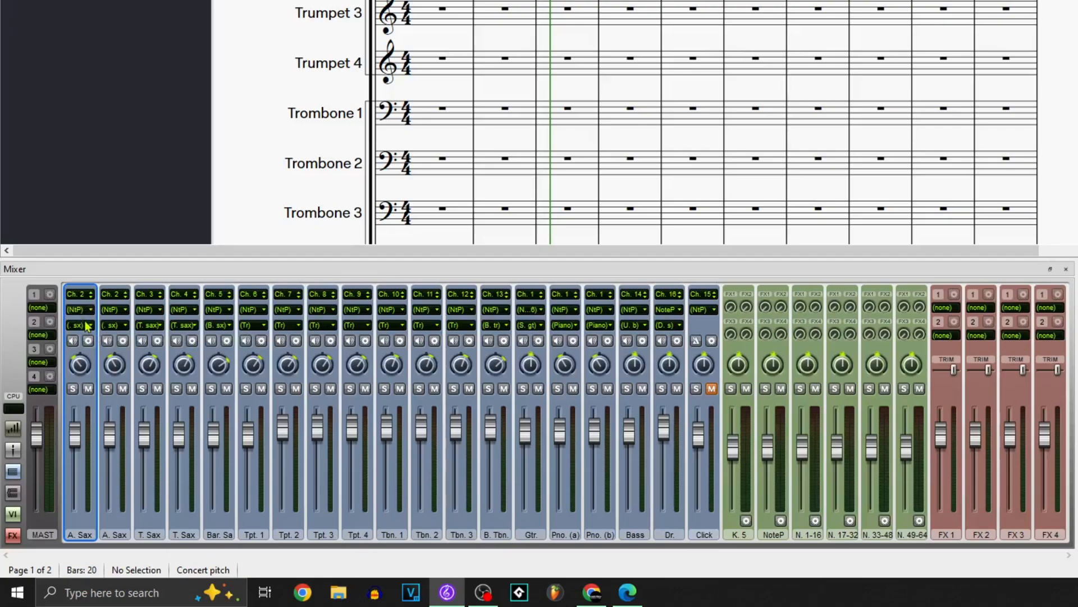
# Step: Assign the NotePerformer wind sound Alto saxophone (0 0 11) to the first alto sax strip
pyautogui.click(87, 330)
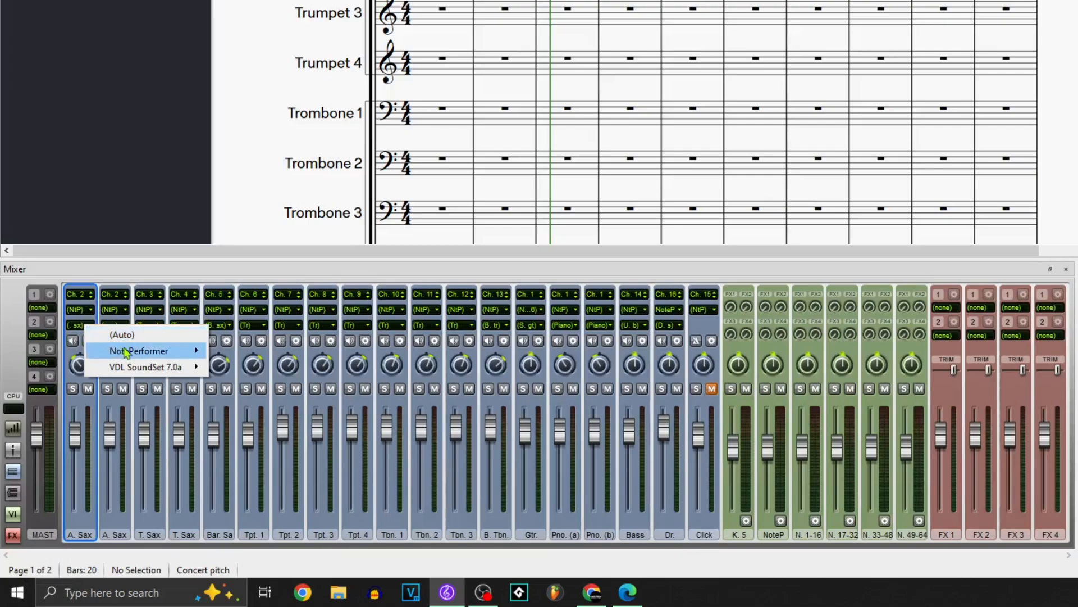
pyautogui.moveTo(125, 352)
pyautogui.moveTo(242, 353)
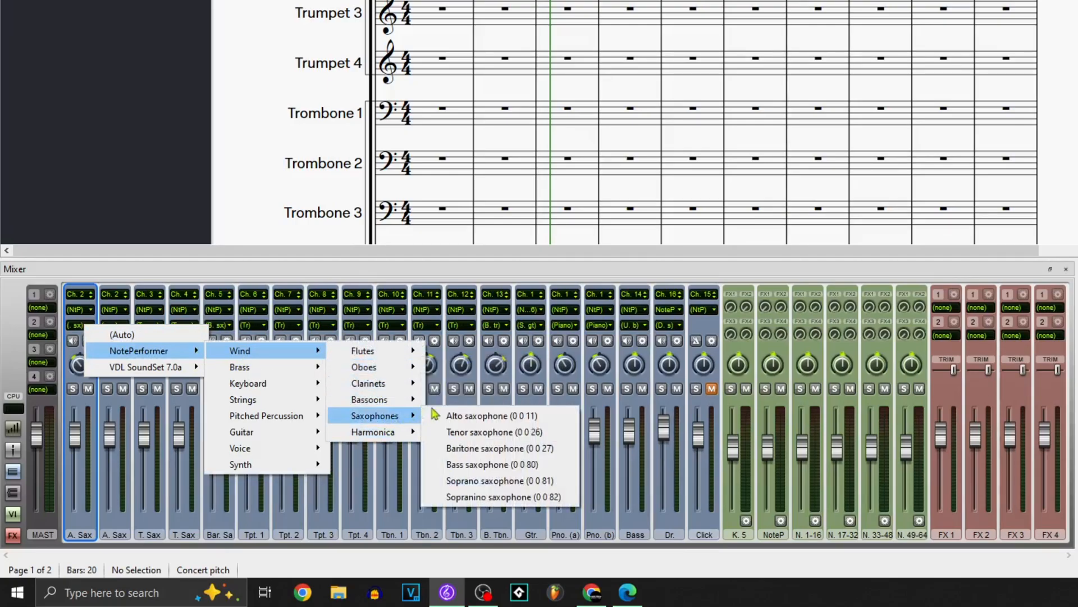
pyautogui.click(443, 416)
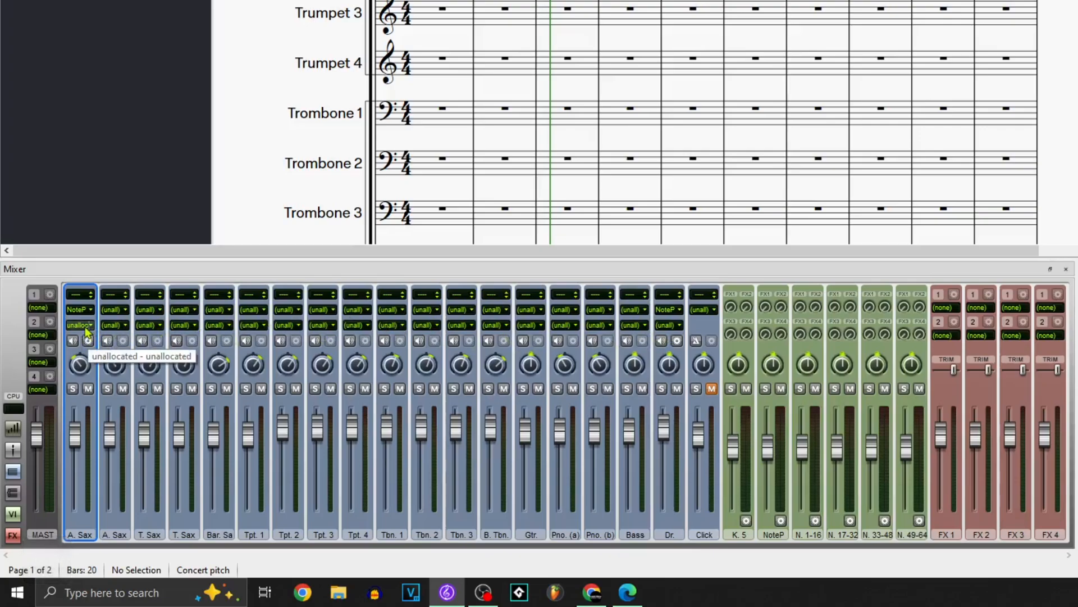
# Step: Enter the quarter notes C, D, E, D, F, E in the Alto Sax 1 staff from bar 1 and leave note input
pyautogui.scroll(6, 424, 176)
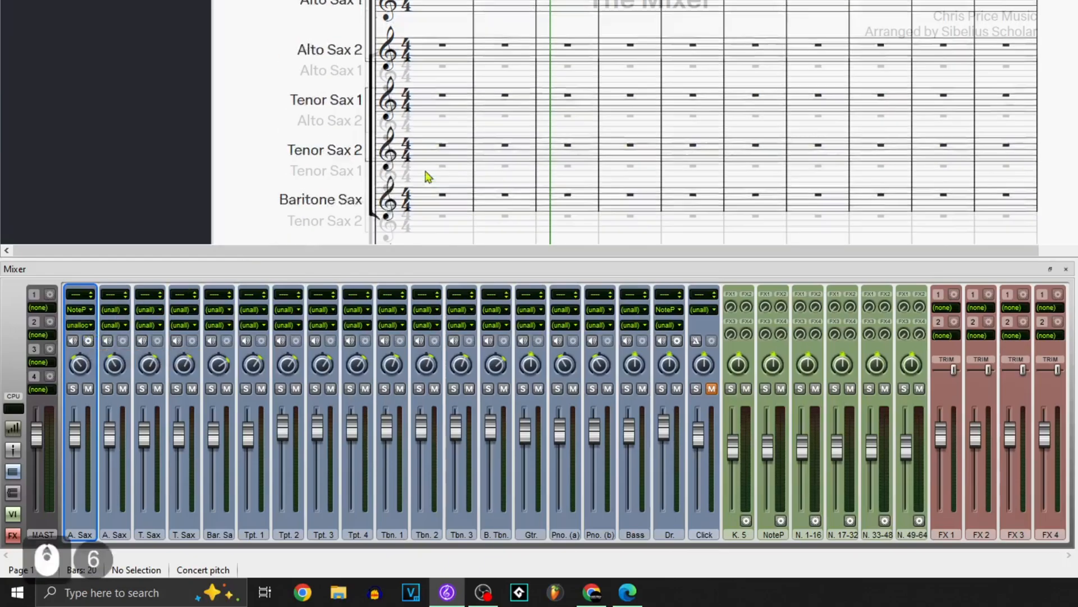
pyautogui.click(440, 77)
pyautogui.click(442, 75)
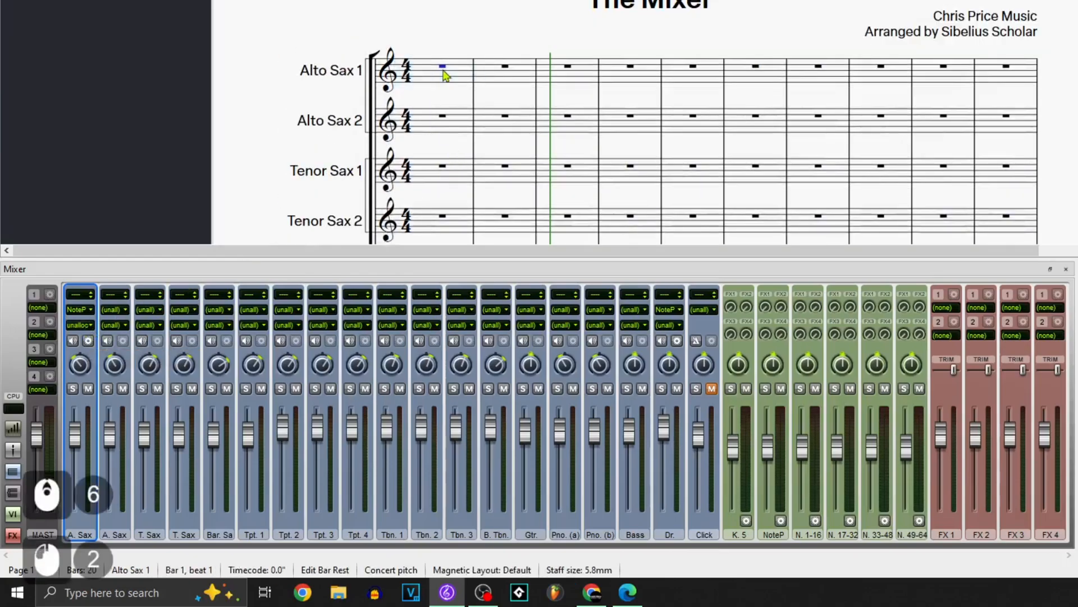
pyautogui.press('KP_4')
pyautogui.press('c')
pyautogui.press('d')
pyautogui.press('e')
pyautogui.press('d')
pyautogui.press('f')
pyautogui.press('e')
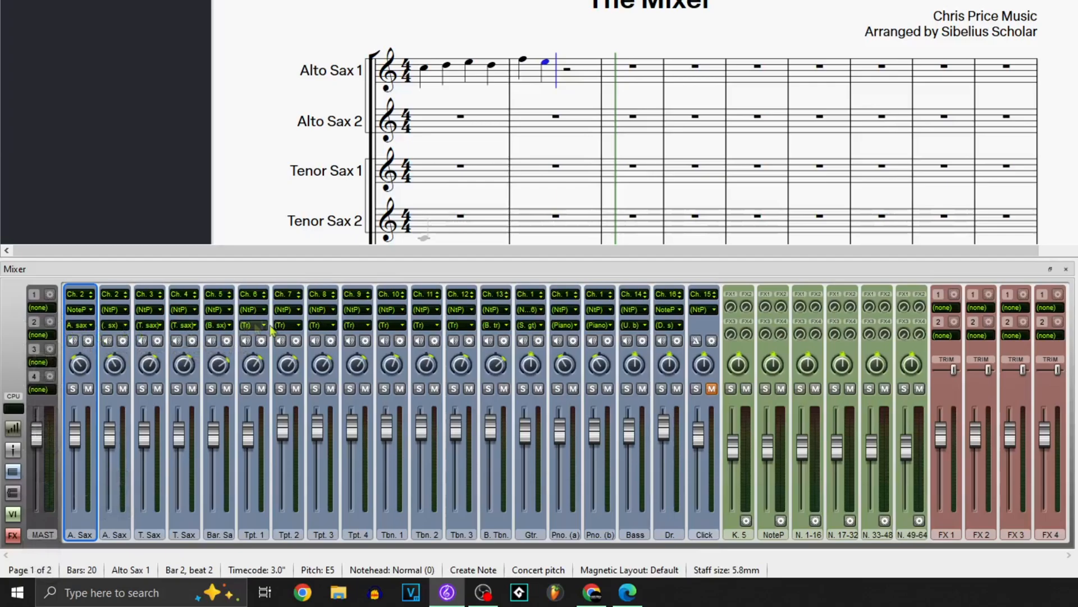
pyautogui.scroll(-7, 633, 91)
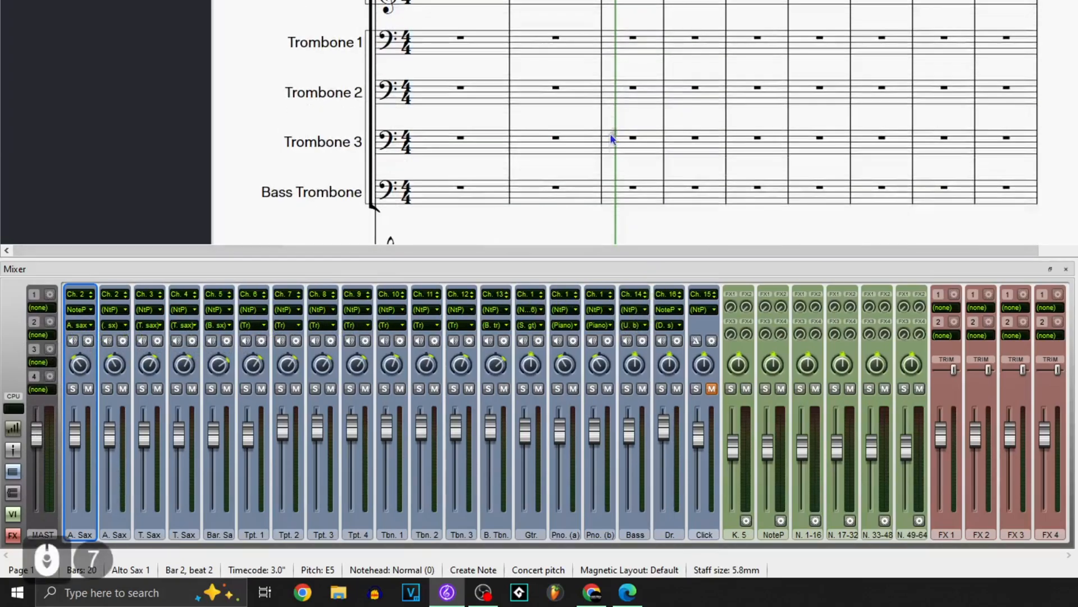
pyautogui.press('Escape')
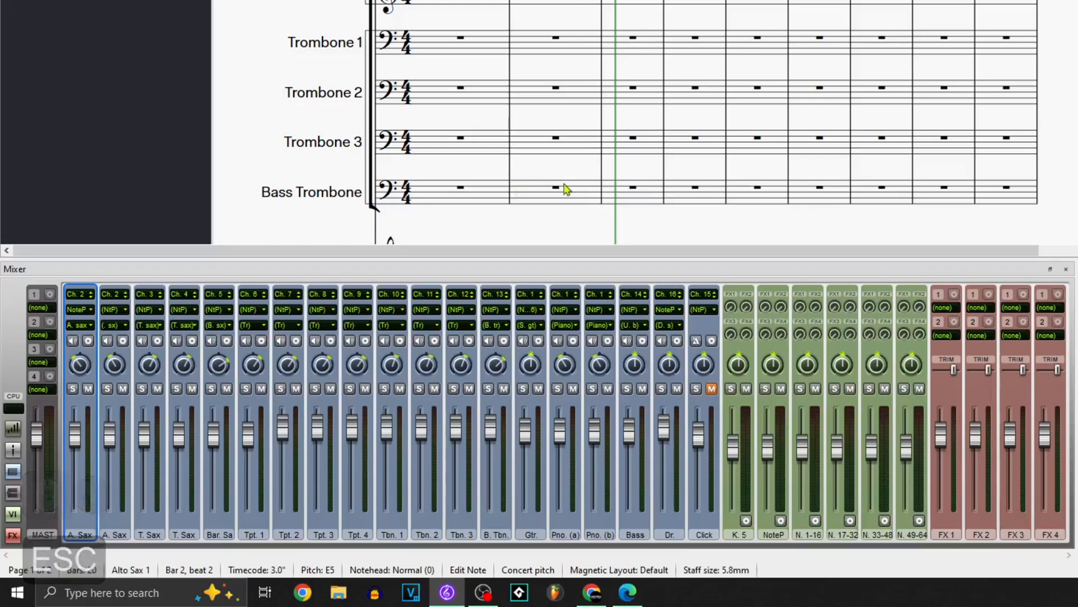
pyautogui.scroll(11, 513, 142)
pyautogui.click(264, 163)
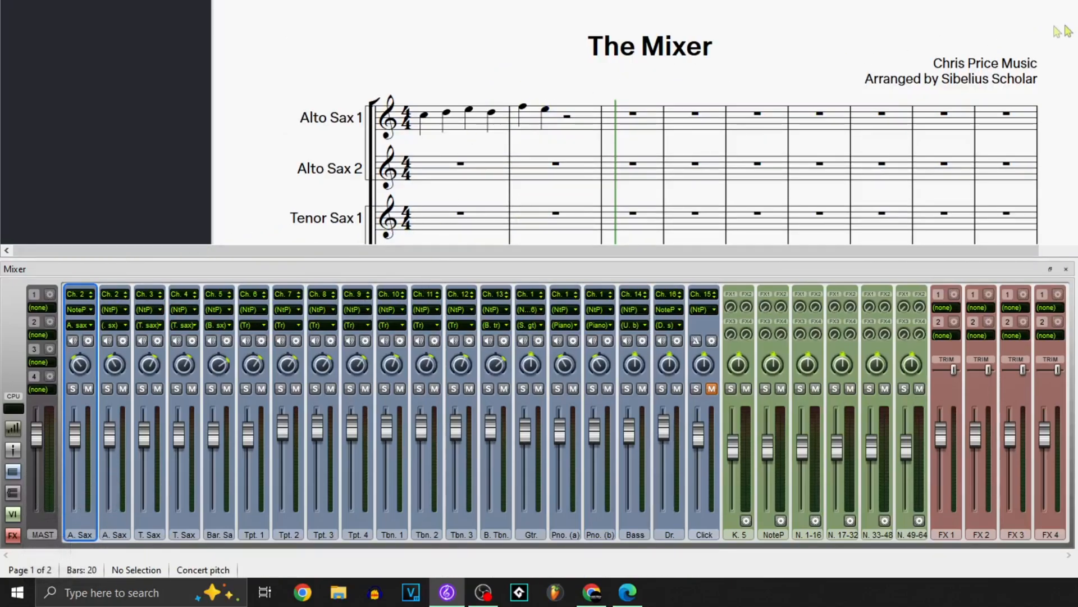
# Step: Reset the volume faders of all six green virtual instrument strips, from K. 5 to N. 49-64, to their default level
pyautogui.moveTo(1059, 163); pyautogui.dragTo(306, 164)
pyautogui.moveTo(307, 164); pyautogui.dragTo(1051, 101)
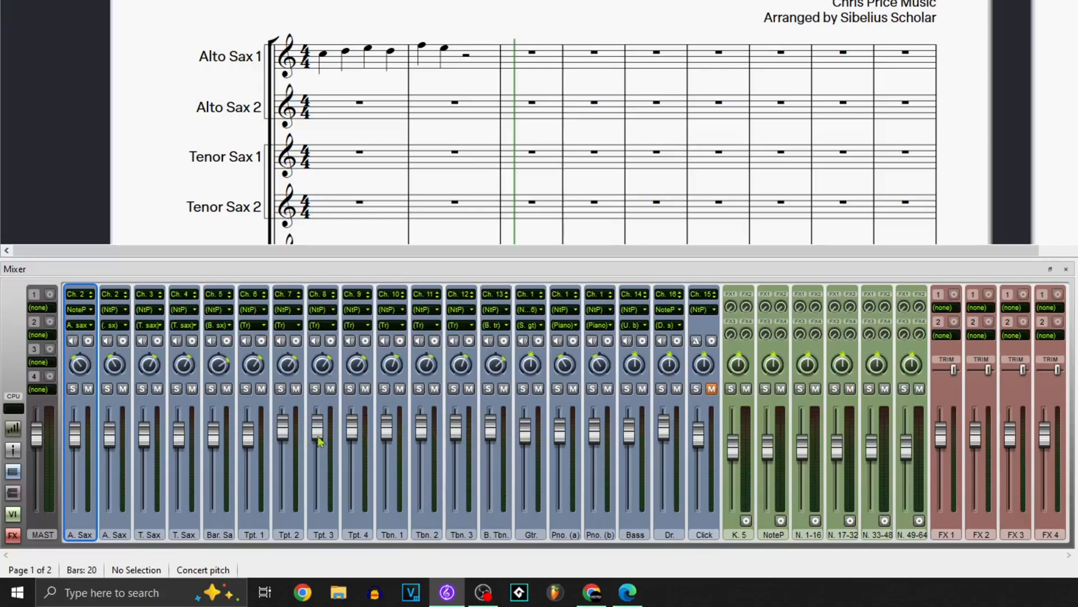
pyautogui.doubleClick(733, 448)
pyautogui.doubleClick(768, 448)
pyautogui.doubleClick(803, 448)
pyautogui.doubleClick(836, 449)
pyautogui.doubleClick(872, 449)
pyautogui.doubleClick(906, 449)
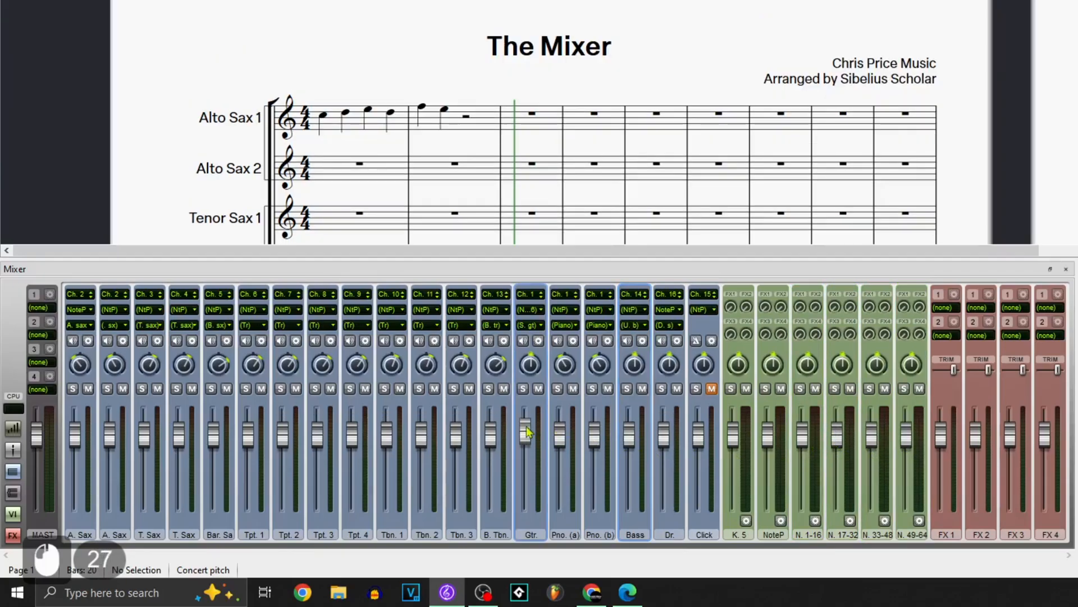
# Step: Reset the volume faders of the guitar and the other adjusted instrument strips to their default level, and hide the Mixer
pyautogui.doubleClick(526, 431)
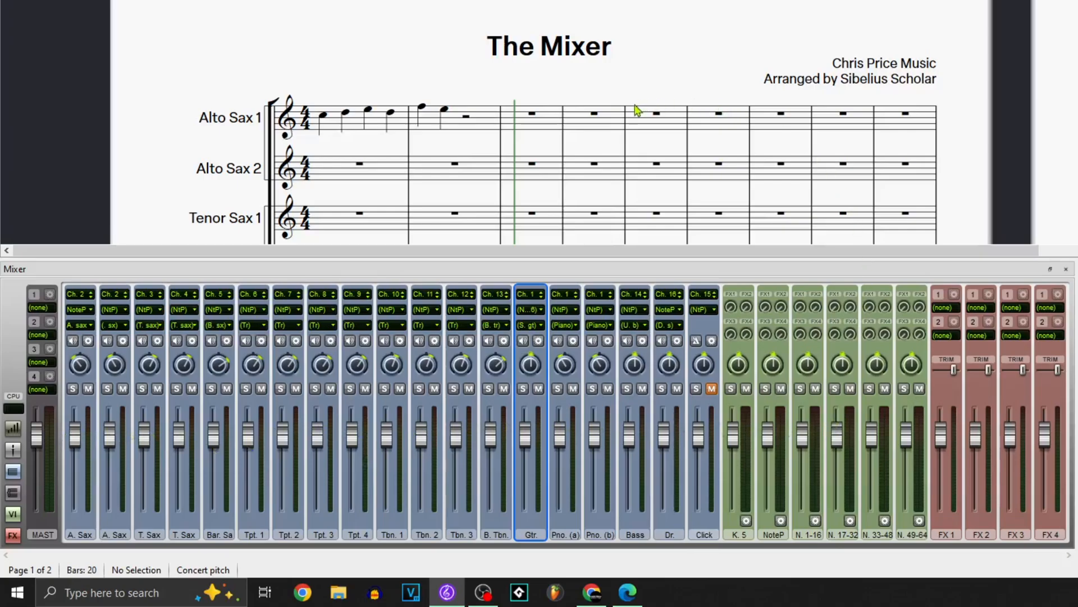
pyautogui.press('m')
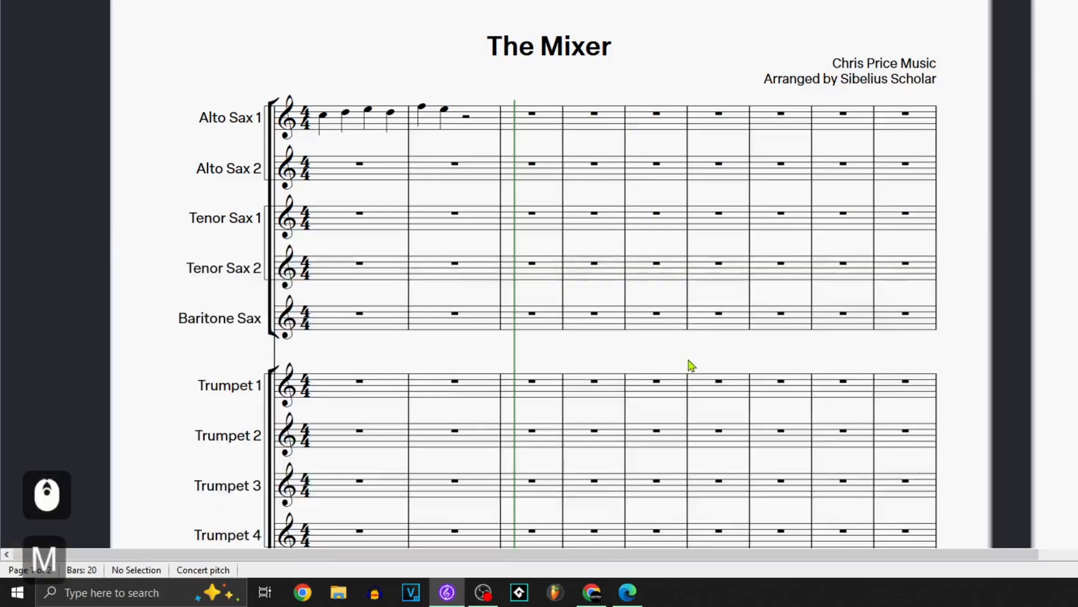